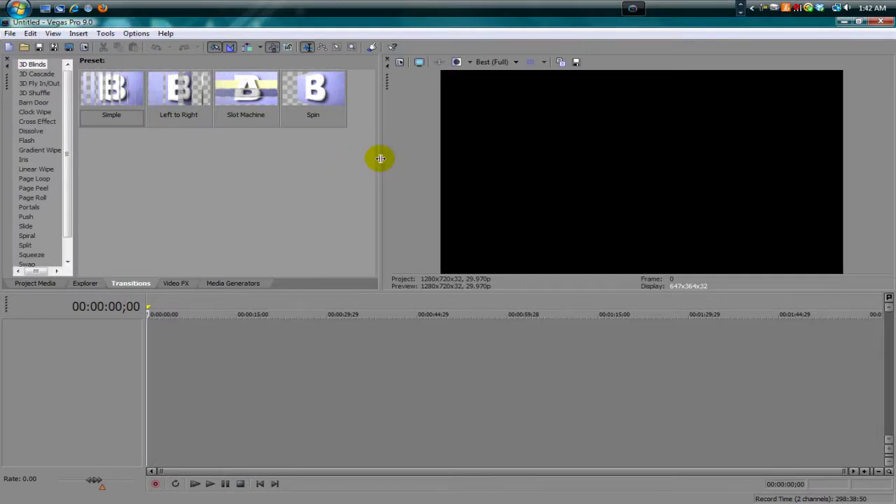
Import p90ffa.M2TS from the Desktop into Project Media via File > Import > Media
{"action": "left_click", "coordinate": [10, 34]}
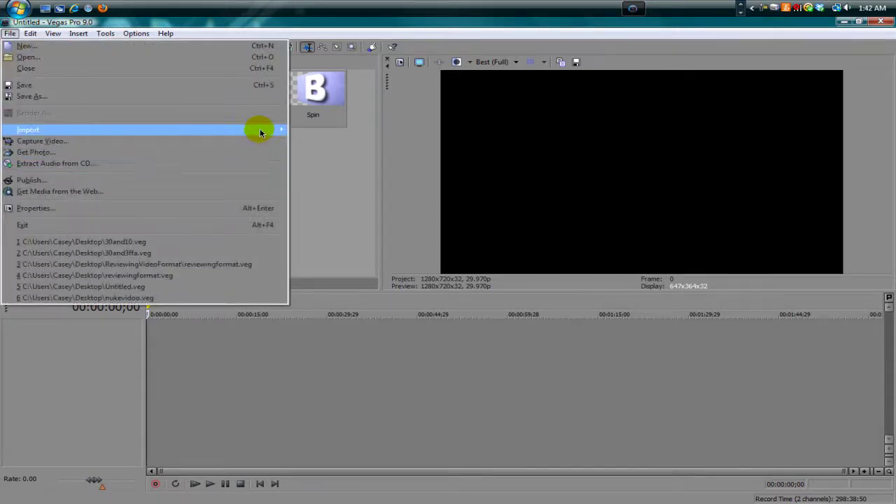
{"action": "left_click", "coordinate": [296, 130]}
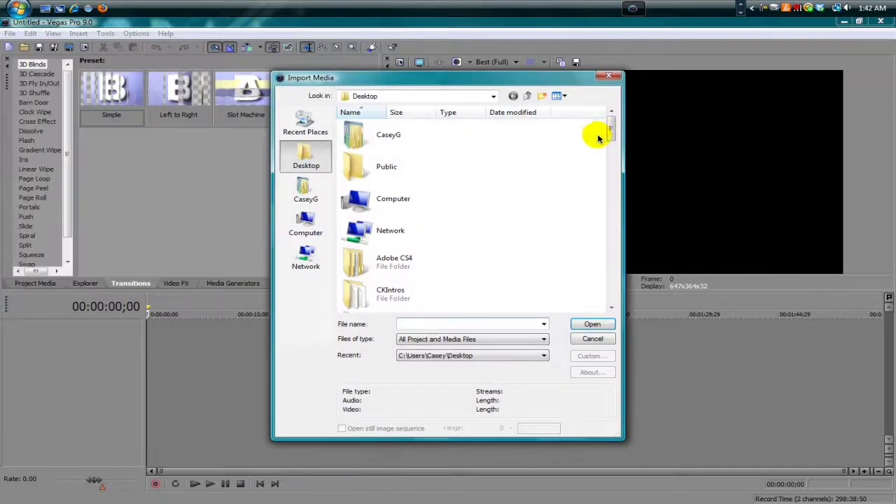
{"action": "left_click_drag", "start_coordinate": [610, 124], "coordinate": [609, 254]}
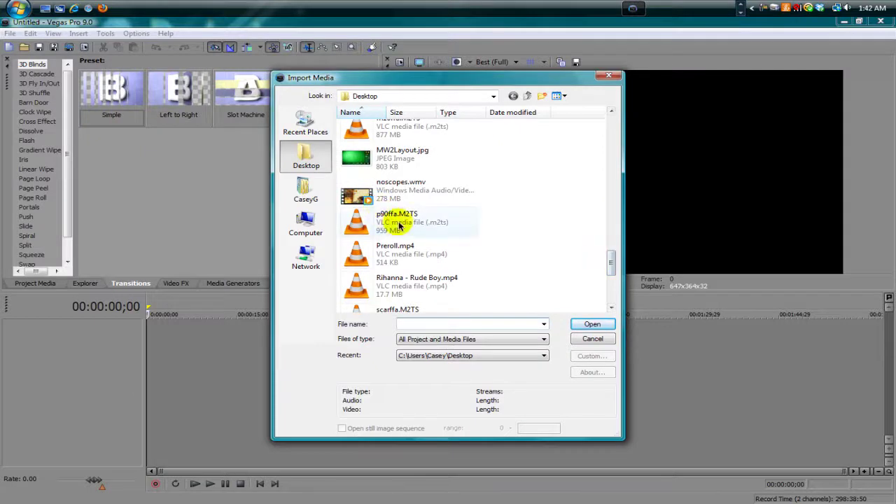
{"action": "double_click", "coordinate": [399, 222]}
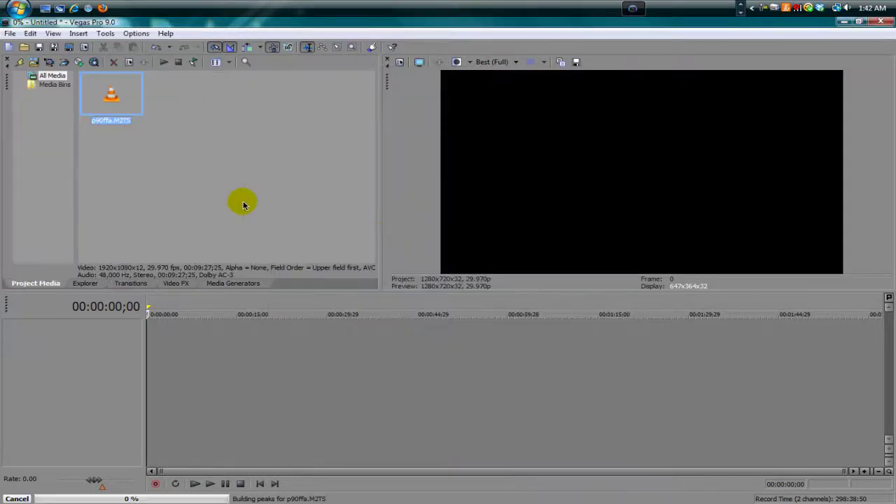
Import MW2Layout.jpg from the Desktop so it sits beside p90ffa.M2TS in Project Media
{"action": "left_click", "coordinate": [9, 34]}
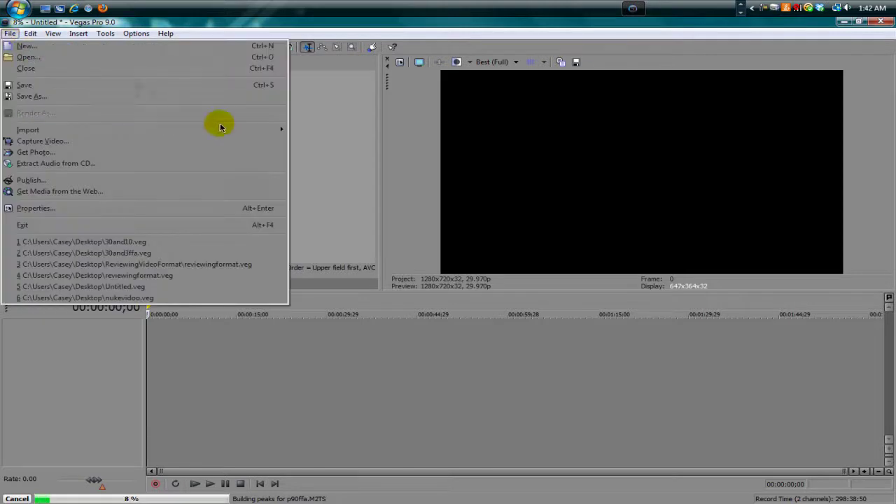
{"action": "mouse_move", "coordinate": [233, 126]}
{"action": "left_click", "coordinate": [305, 126]}
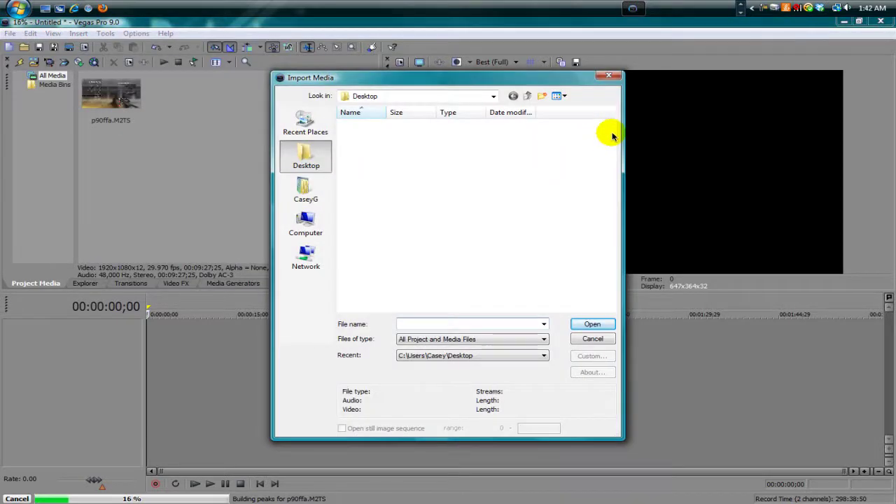
{"action": "left_click_drag", "start_coordinate": [612, 132], "coordinate": [598, 255]}
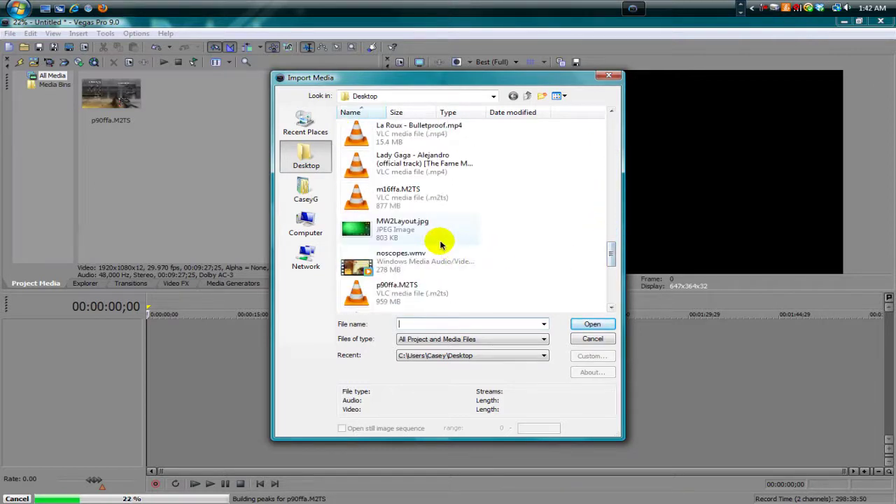
{"action": "double_click", "coordinate": [441, 244]}
{"action": "left_click", "coordinate": [161, 155]}
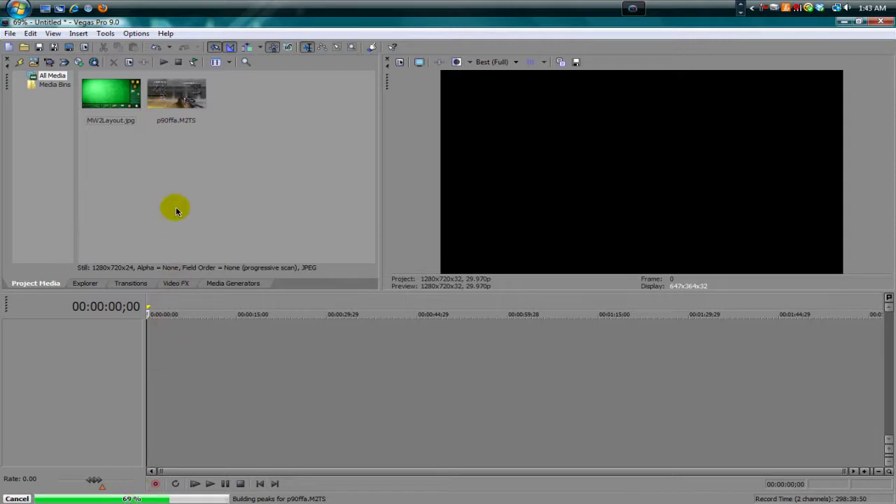
Drag p90ffa.M2TS from Project Media onto the empty timeline, creating video and audio tracks
{"action": "left_click", "coordinate": [158, 91]}
{"action": "left_click", "coordinate": [185, 362]}
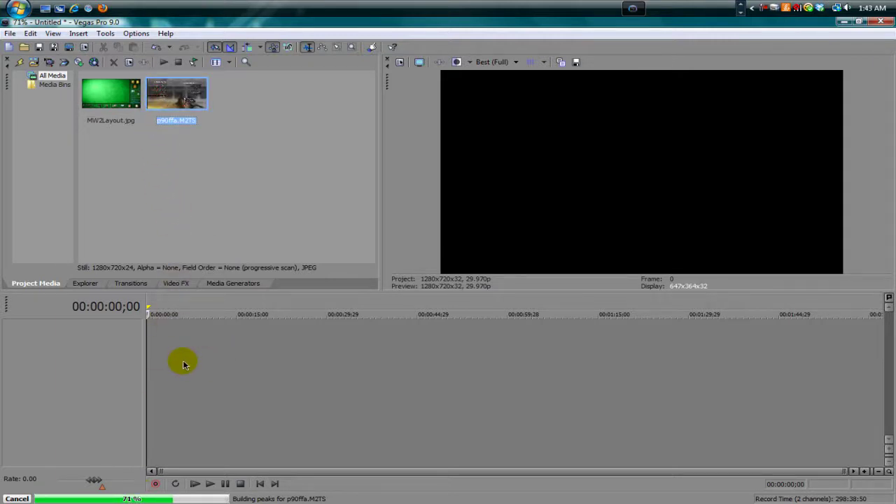
{"action": "left_click_drag", "start_coordinate": [184, 361], "coordinate": [176, 104]}
{"action": "left_click_drag", "start_coordinate": [174, 100], "coordinate": [174, 100]}
{"action": "left_click", "coordinate": [742, 5]}
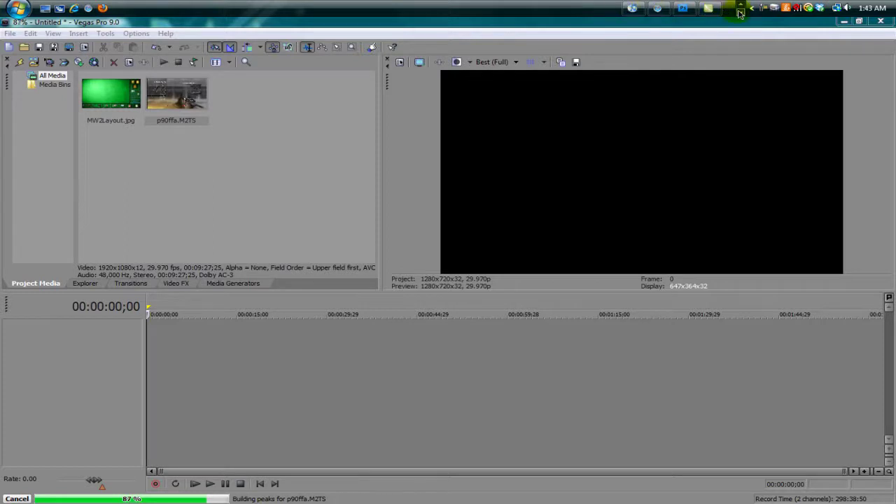
{"action": "left_click", "coordinate": [280, 164]}
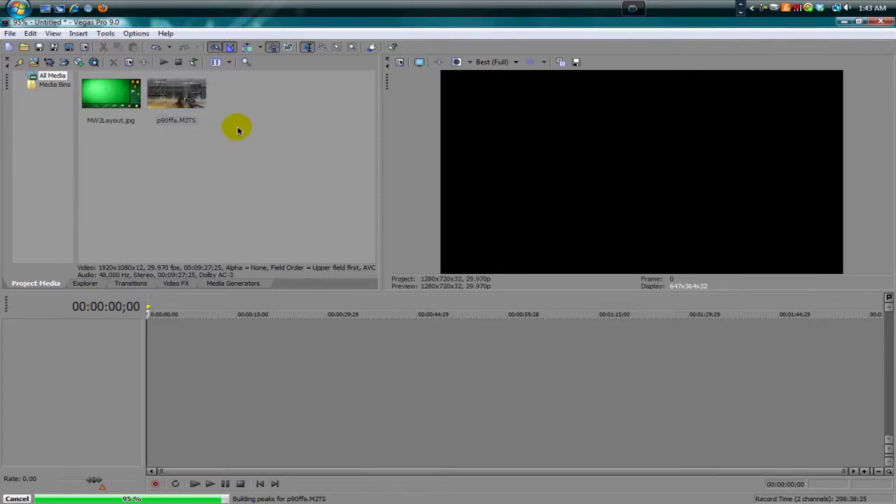
{"action": "left_click_drag", "start_coordinate": [187, 87], "coordinate": [180, 355]}
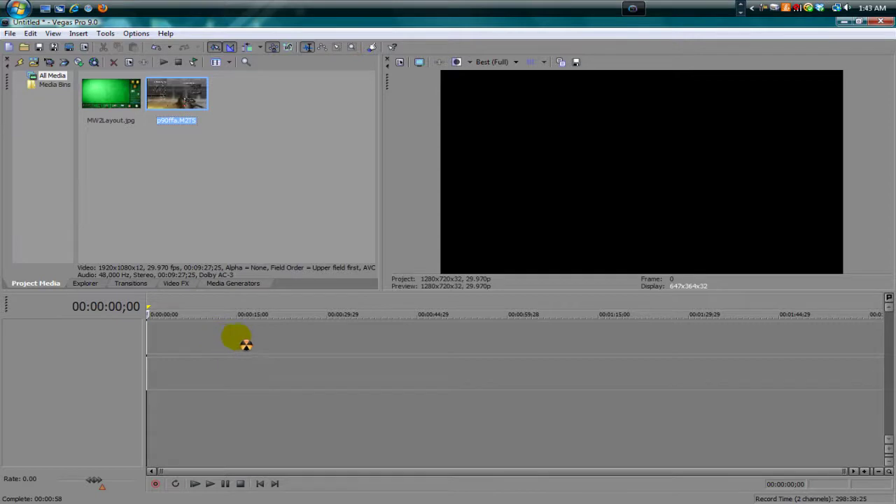
Split the gameplay clip at 00:01:30;14 and delete the unwanted opening part
{"action": "left_click", "coordinate": [337, 338]}
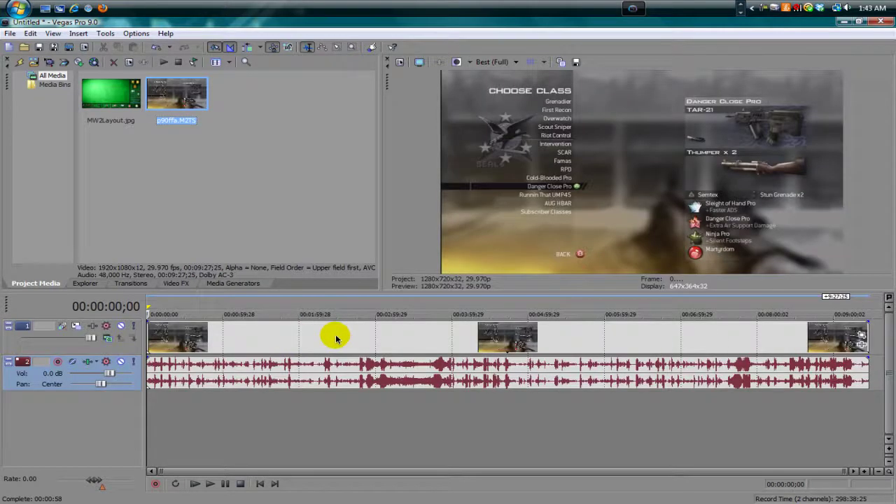
{"action": "left_click", "coordinate": [261, 338]}
{"action": "key", "text": "s"}
{"action": "key", "text": "Delete"}
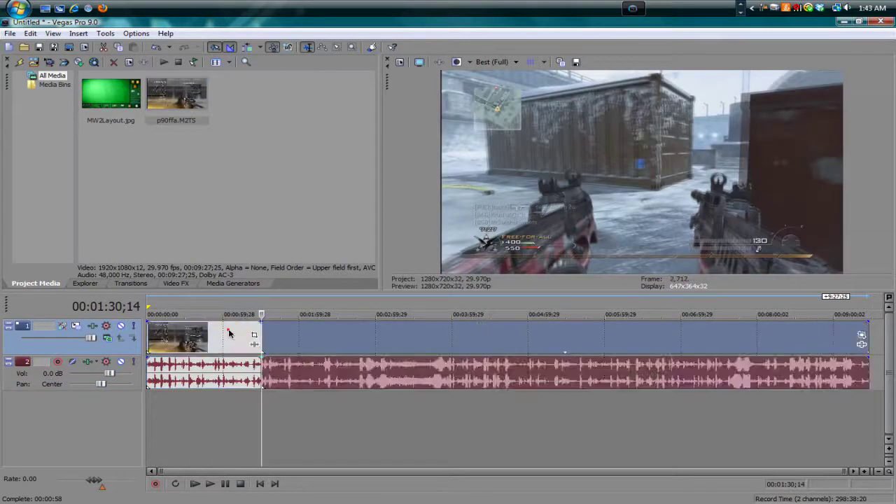
{"action": "left_click", "coordinate": [228, 332]}
{"action": "key", "text": "ctrl+z"}
{"action": "key", "text": "Delete"}
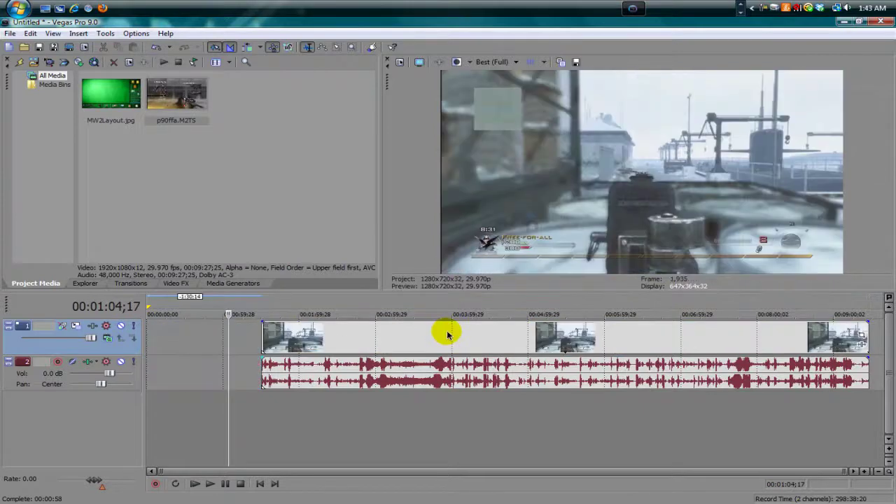
Split at the section's end, delete the remainder, and move the trimmed clip to 00:00:00
{"action": "left_click", "coordinate": [445, 332]}
{"action": "left_click", "coordinate": [368, 340]}
{"action": "key", "text": "s"}
{"action": "left_click", "coordinate": [382, 340]}
{"action": "key", "text": "Delete"}
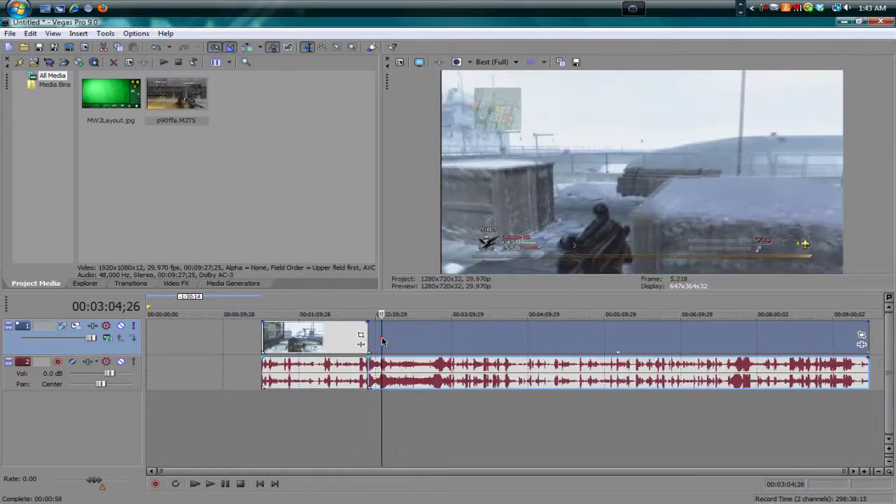
{"action": "left_click_drag", "start_coordinate": [310, 340], "coordinate": [194, 340]}
{"action": "left_click", "coordinate": [182, 338]}
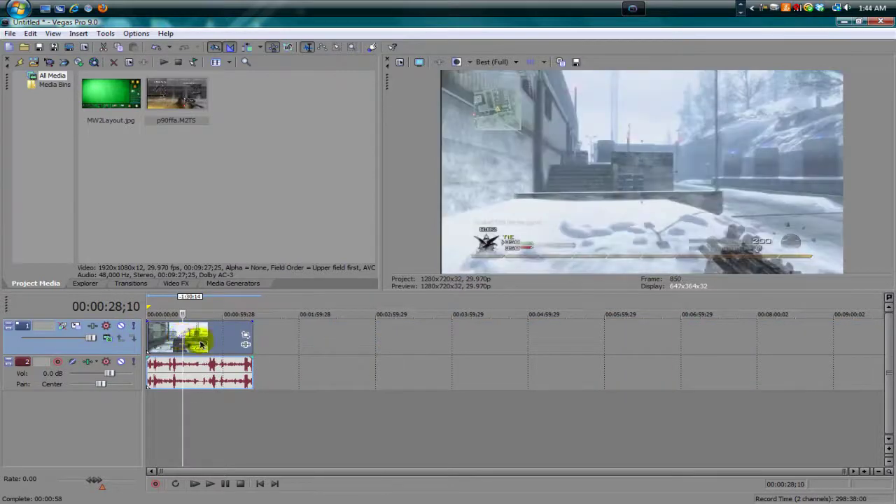
Drop MW2Layout.jpg onto a new third track below the gameplay, spanning the clip's length
{"action": "left_click", "coordinate": [246, 335]}
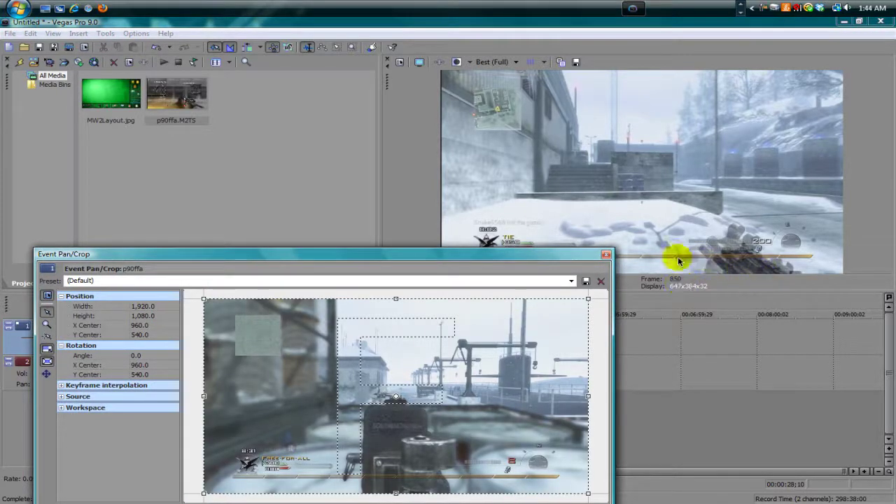
{"action": "left_click", "coordinate": [606, 255]}
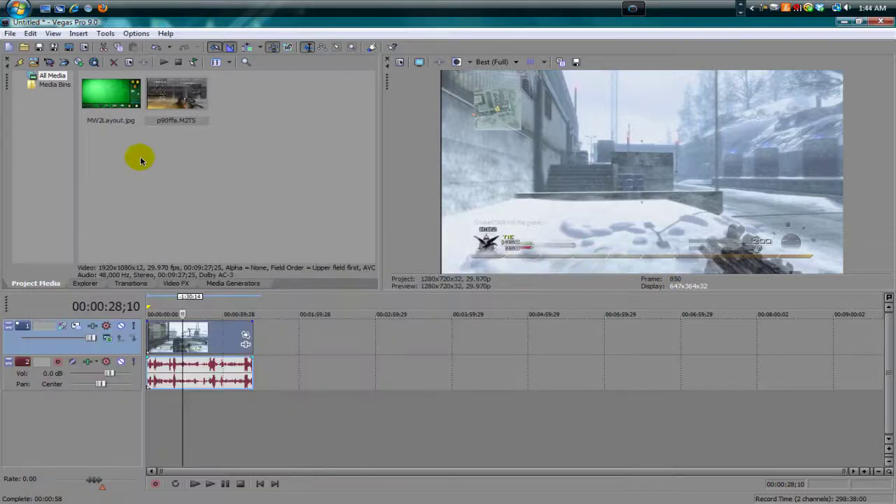
{"action": "left_click", "coordinate": [190, 322]}
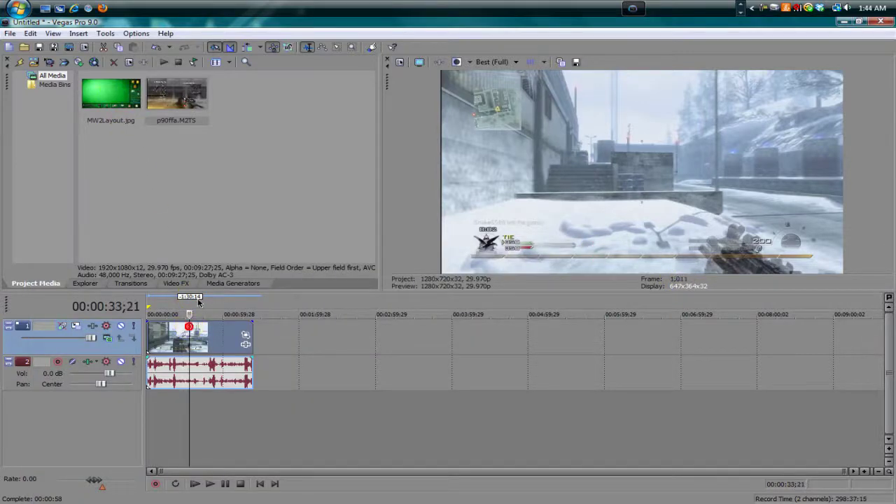
{"action": "left_click", "coordinate": [111, 104]}
{"action": "left_click_drag", "start_coordinate": [110, 104], "coordinate": [252, 409]}
{"action": "left_click", "coordinate": [203, 365]}
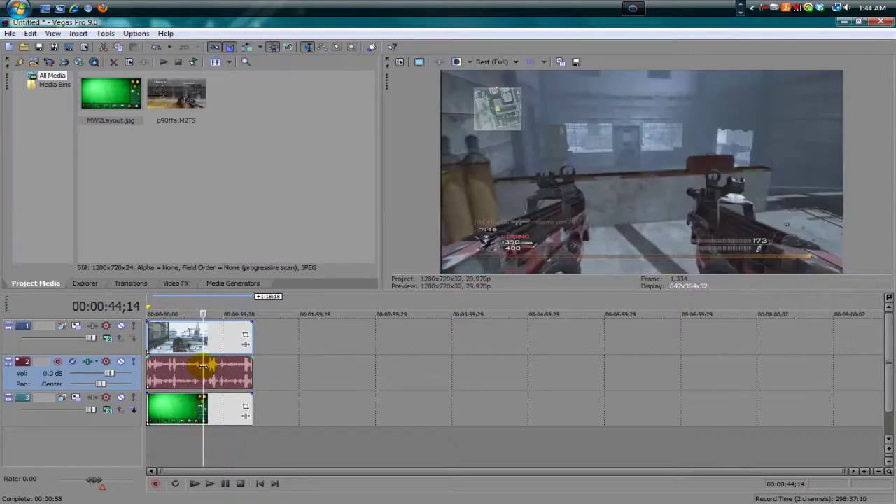
Choose the RATIOFORLAYOUT preset in the gameplay clip's Event Pan/Crop settings
{"action": "left_click", "coordinate": [244, 347]}
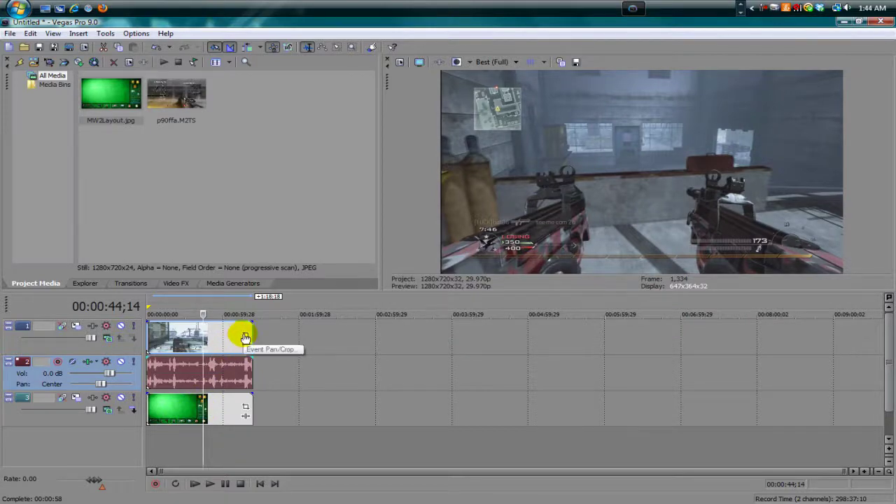
{"action": "left_click", "coordinate": [245, 338]}
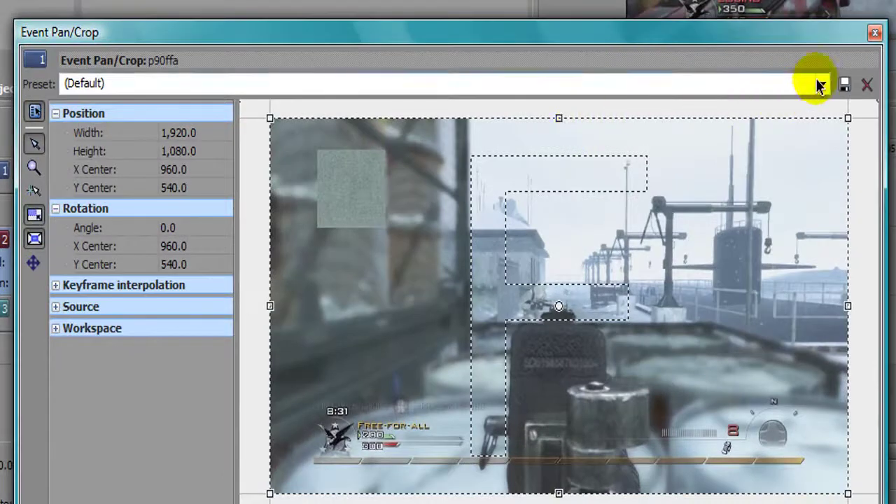
{"action": "left_click", "coordinate": [821, 85]}
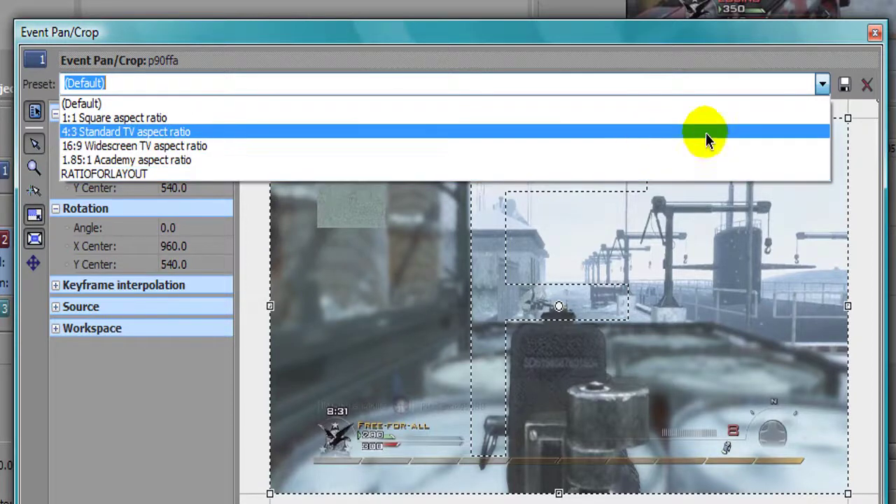
{"action": "left_click", "coordinate": [816, 79]}
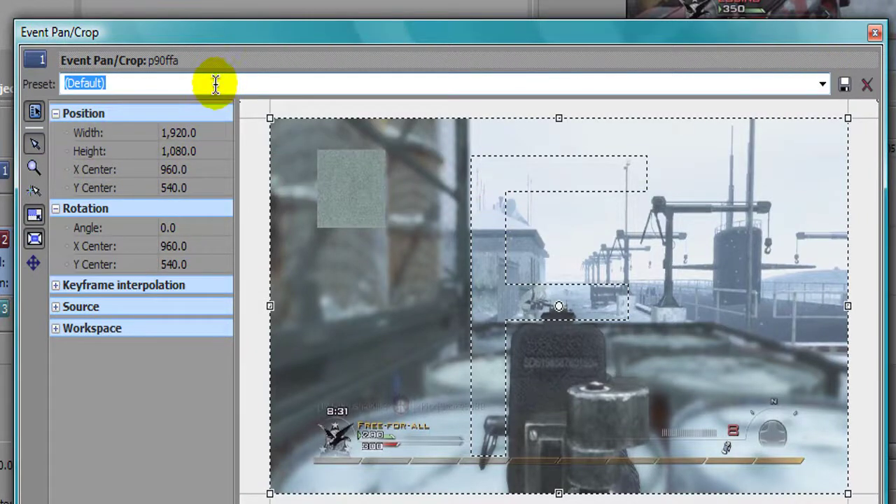
{"action": "type", "text": "csdcdscsdcsdcds"}
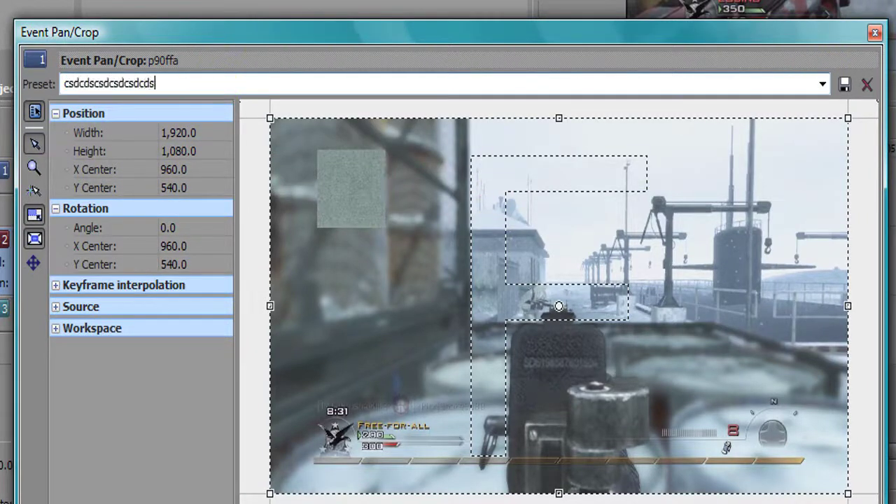
{"action": "left_click", "coordinate": [822, 84]}
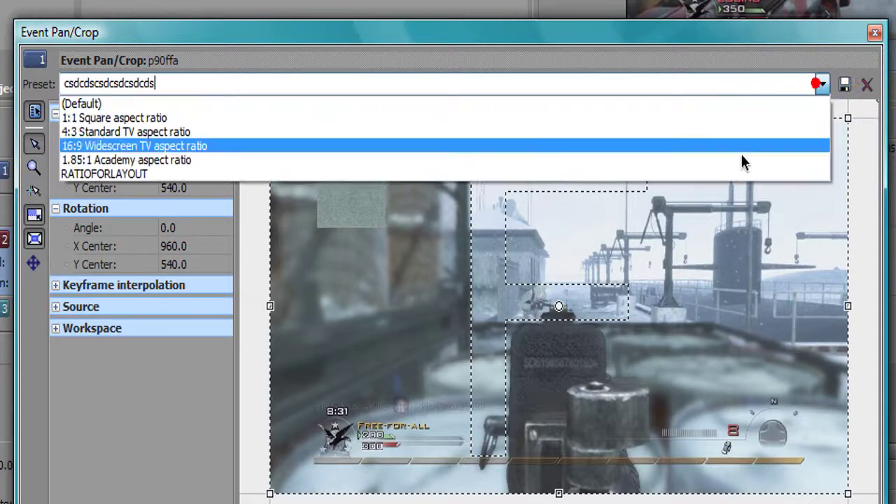
{"action": "left_click", "coordinate": [682, 174]}
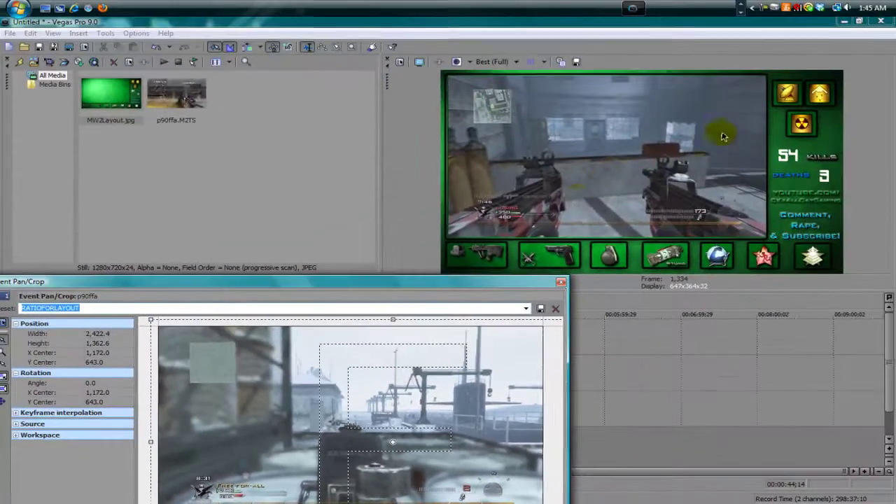
Check the Width, Height, X/Y Center and Rotation values, then close Event Pan/Crop
{"action": "left_click_drag", "start_coordinate": [456, 285], "coordinate": [542, 232]}
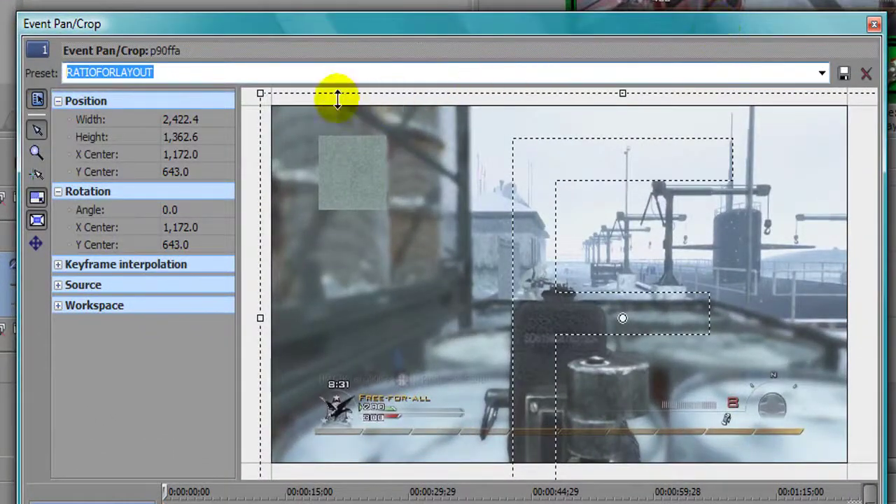
{"action": "left_click", "coordinate": [203, 120]}
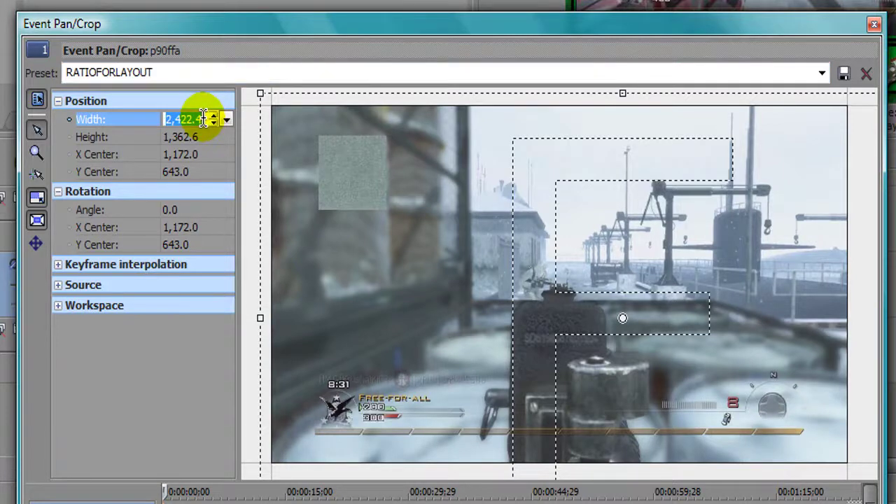
{"action": "left_click", "coordinate": [140, 137]}
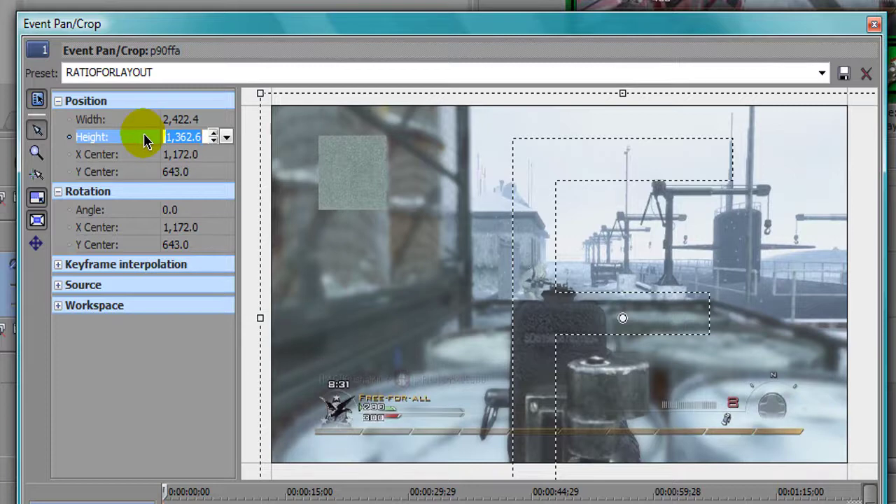
{"action": "left_click", "coordinate": [140, 154]}
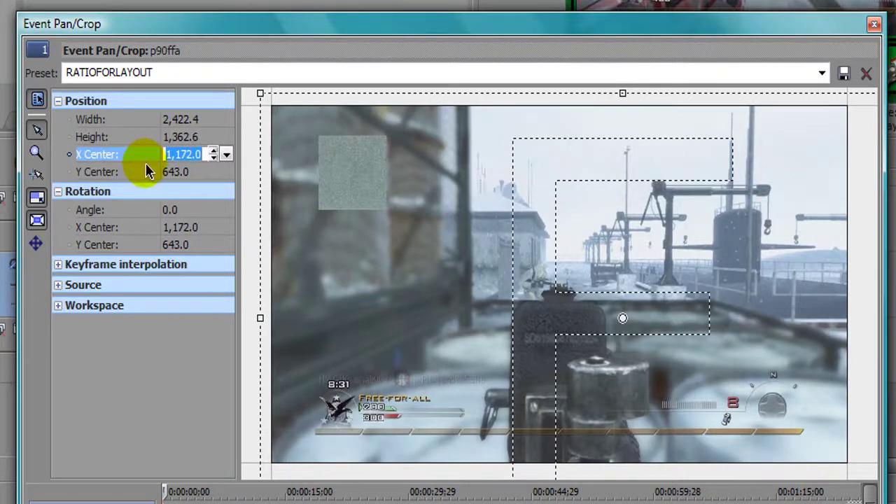
{"action": "left_click", "coordinate": [141, 172]}
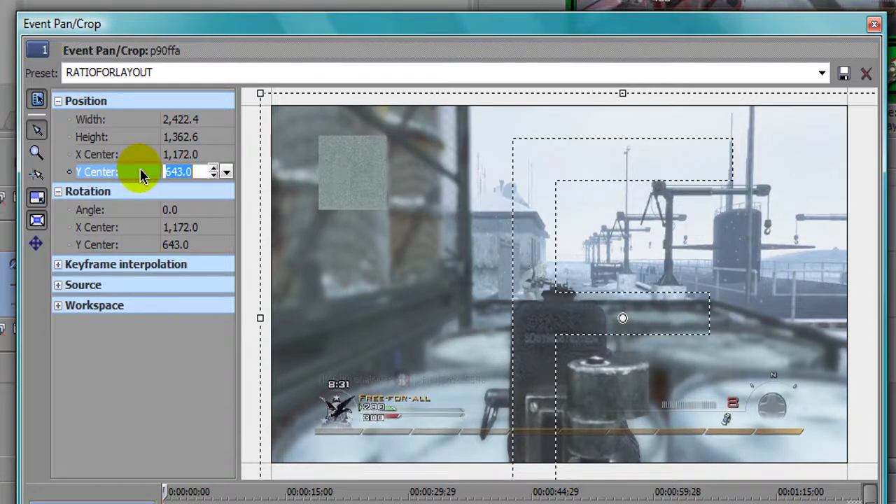
{"action": "left_click", "coordinate": [125, 210]}
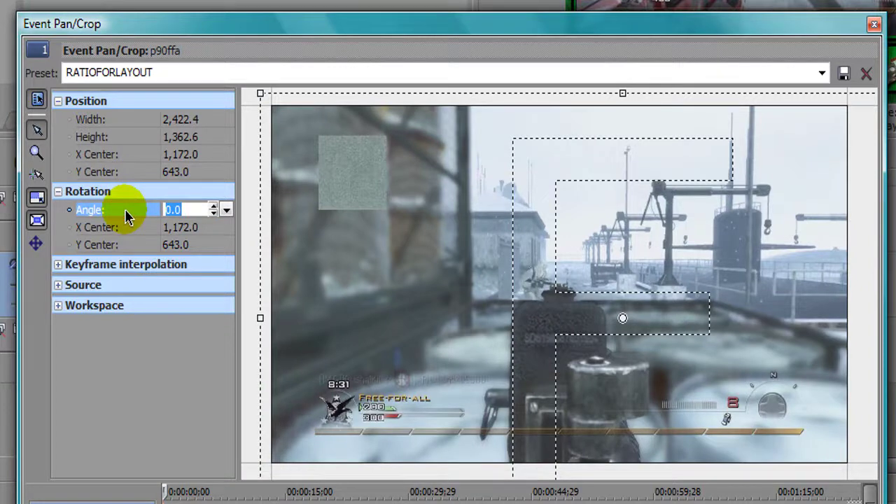
{"action": "left_click", "coordinate": [127, 227]}
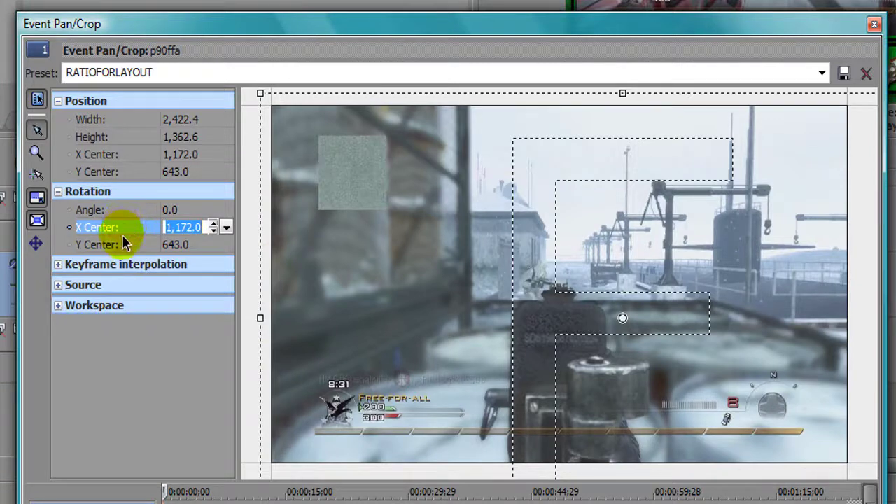
{"action": "left_click", "coordinate": [123, 244]}
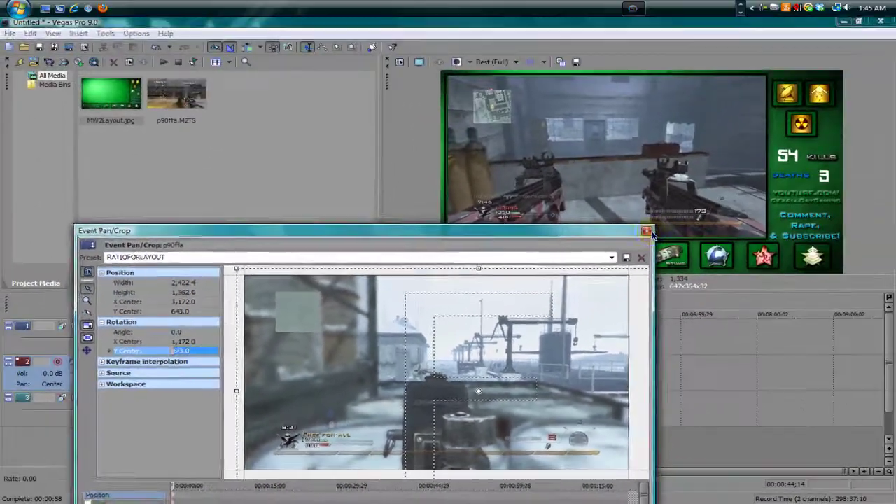
{"action": "left_click", "coordinate": [874, 24]}
{"action": "left_click", "coordinate": [238, 343]}
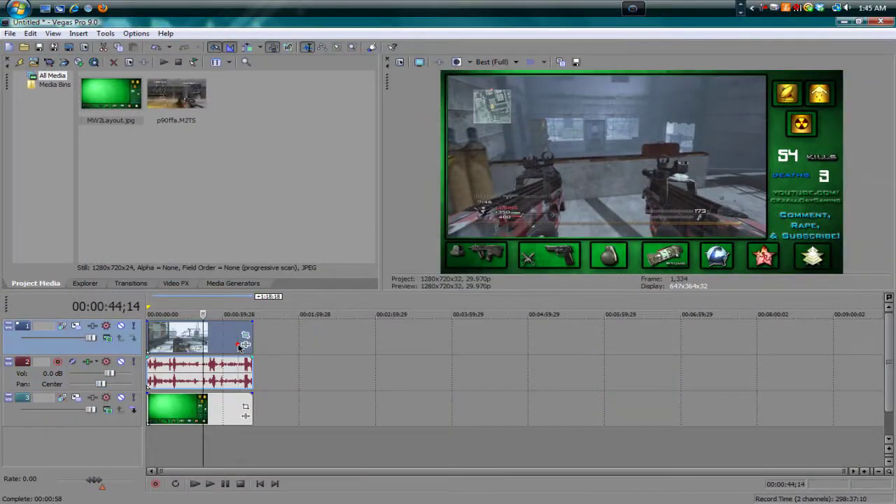
Add the HAUUPPAUGEE filter package to the gameplay clip through Event FX and confirm with OK
{"action": "left_click", "coordinate": [247, 346]}
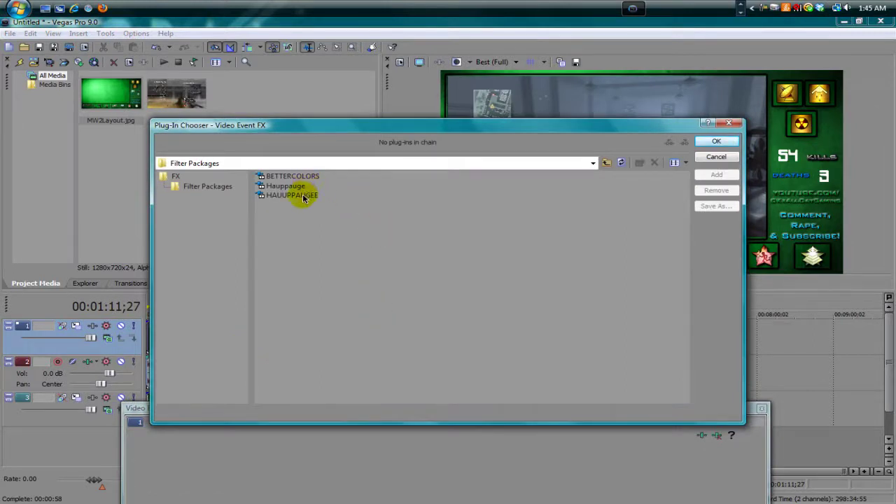
{"action": "double_click", "coordinate": [301, 195]}
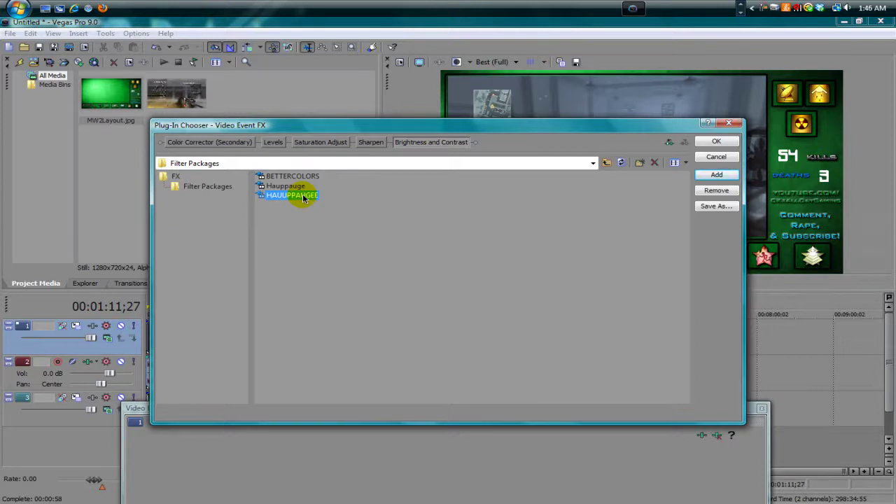
{"action": "left_click", "coordinate": [725, 141]}
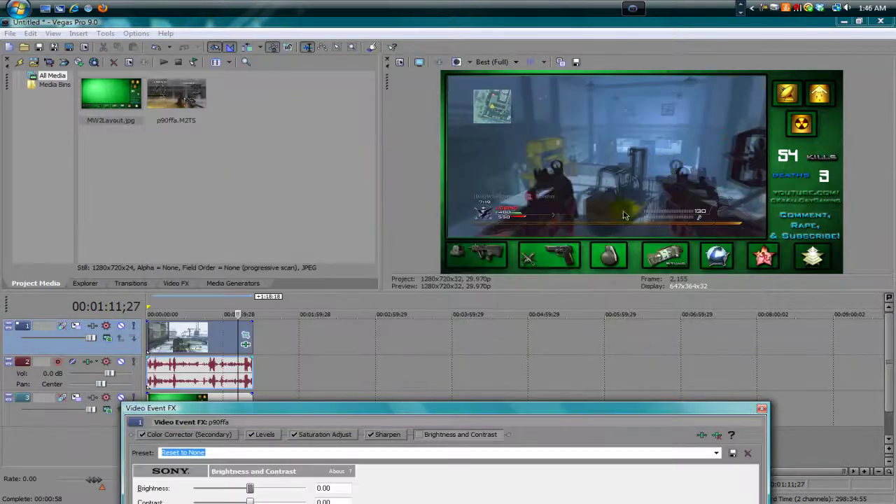
Preview the gameplay at about 28 and 40 seconds and close the Video Event FX window
{"action": "left_click", "coordinate": [185, 337]}
{"action": "left_click", "coordinate": [184, 336]}
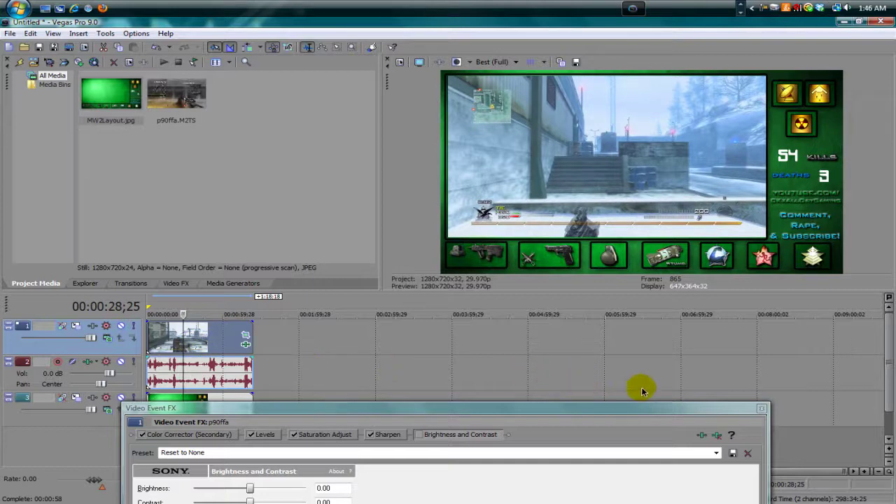
{"action": "left_click", "coordinate": [762, 410]}
{"action": "left_click", "coordinate": [199, 345]}
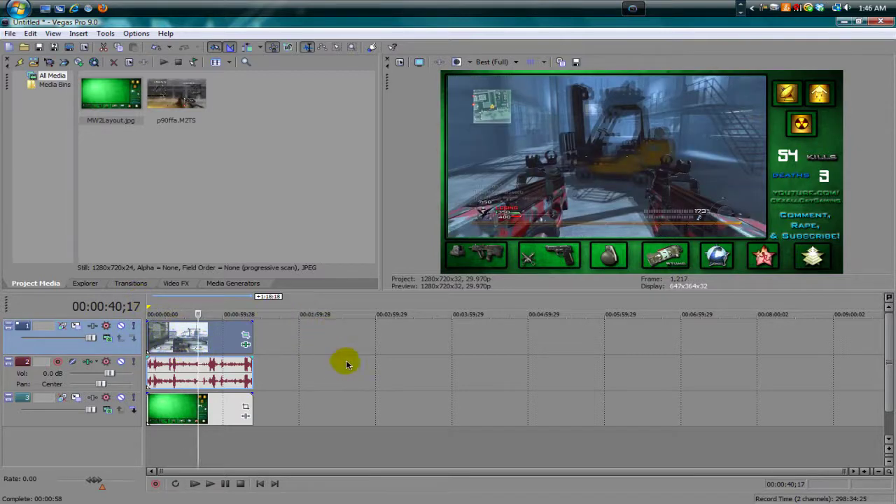
{"action": "left_click", "coordinate": [7, 36]}
{"action": "left_click", "coordinate": [68, 124]}
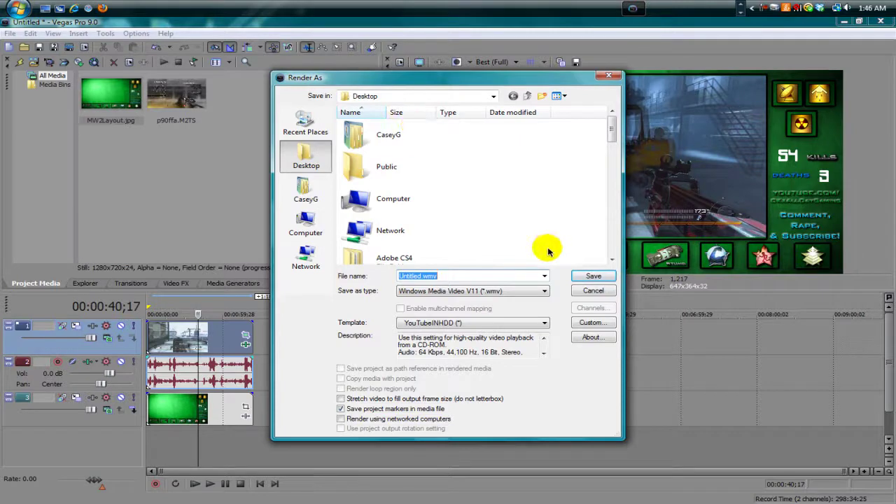
{"action": "left_click", "coordinate": [584, 291]}
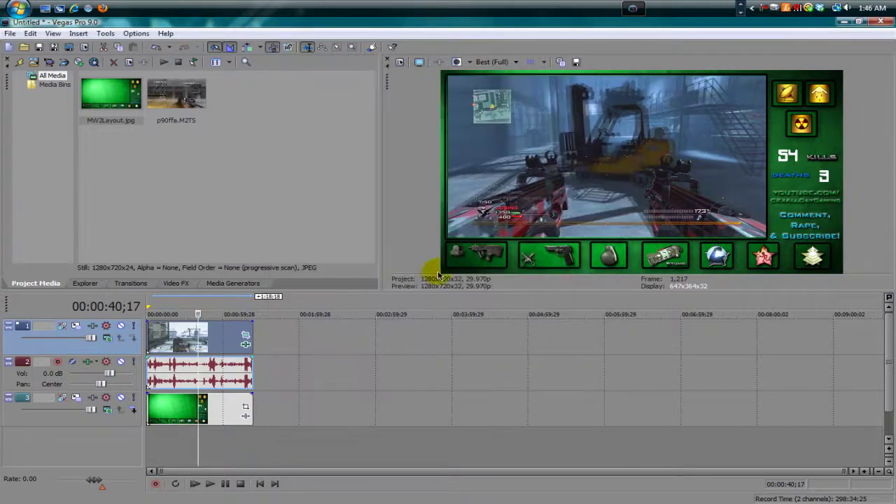